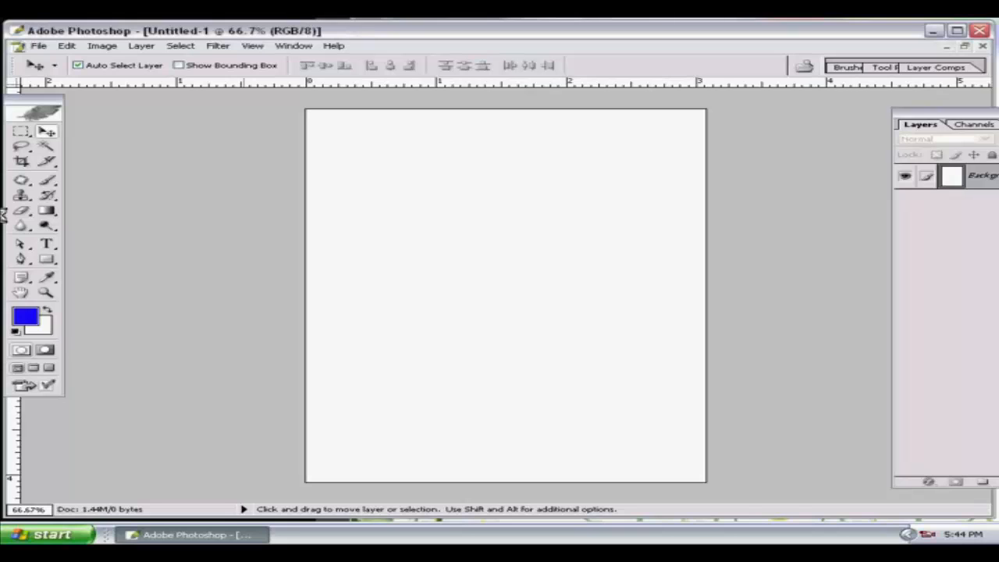
Select a wide horizontal rectangle in the upper part of the canvas, copy it to a new layer, and check it with the background hidden
drag(55, 110, 93, 109)
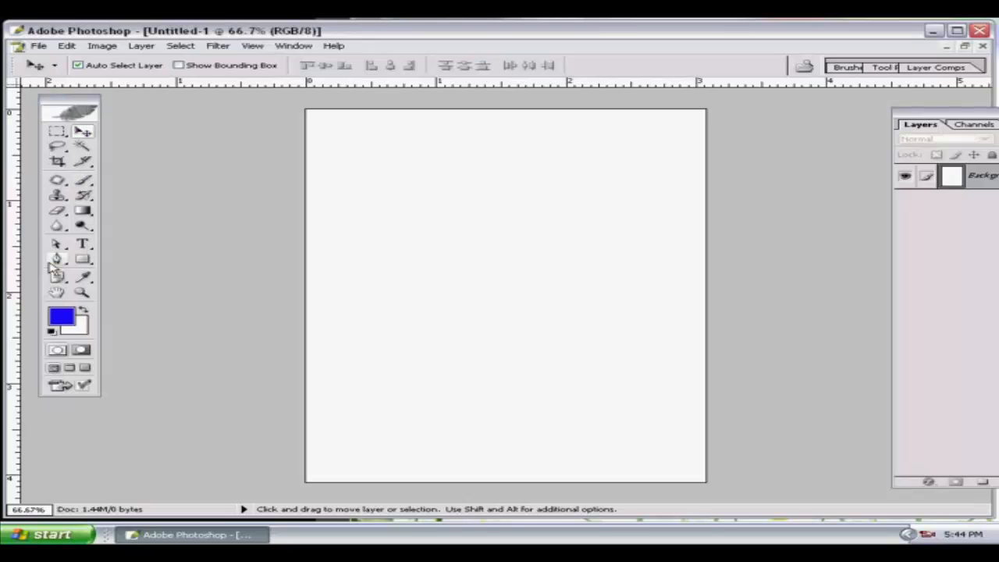
click(53, 135)
click(145, 135)
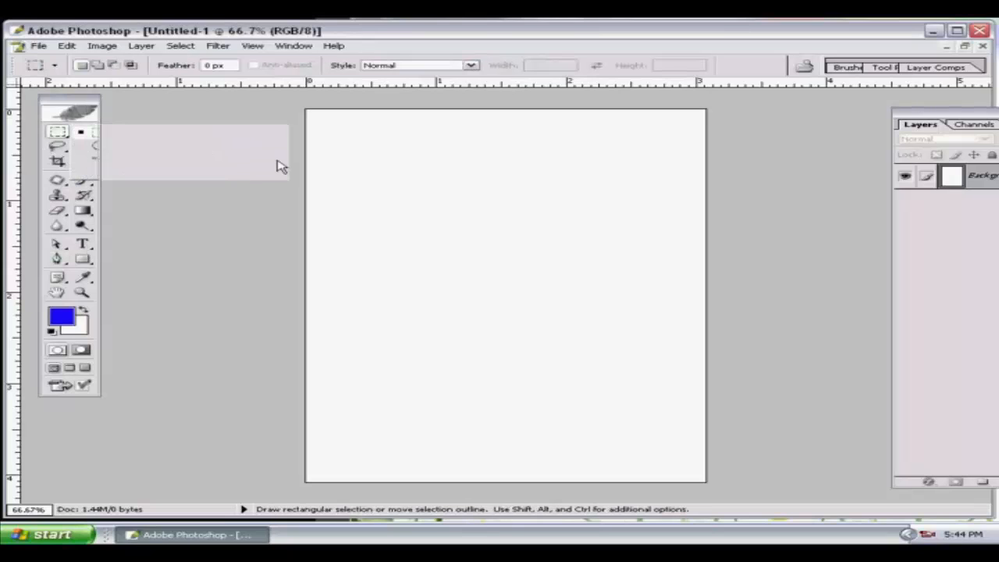
drag(373, 167, 615, 200)
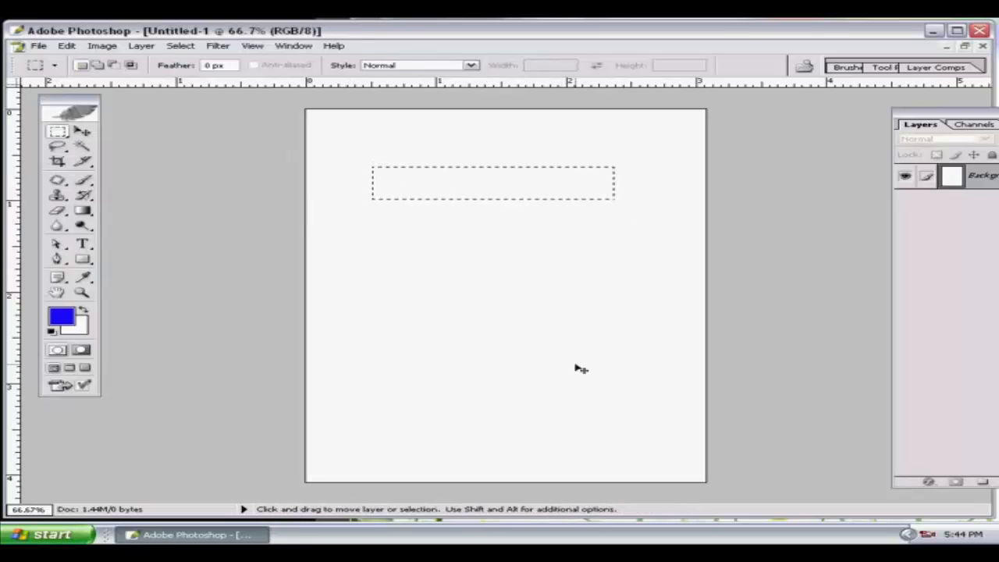
key(ctrl+j)
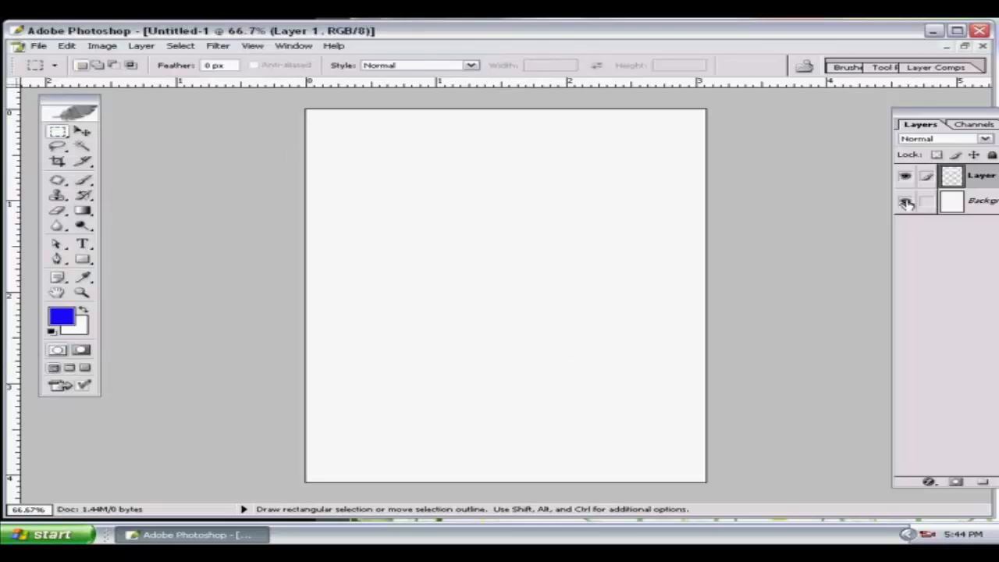
click(906, 203)
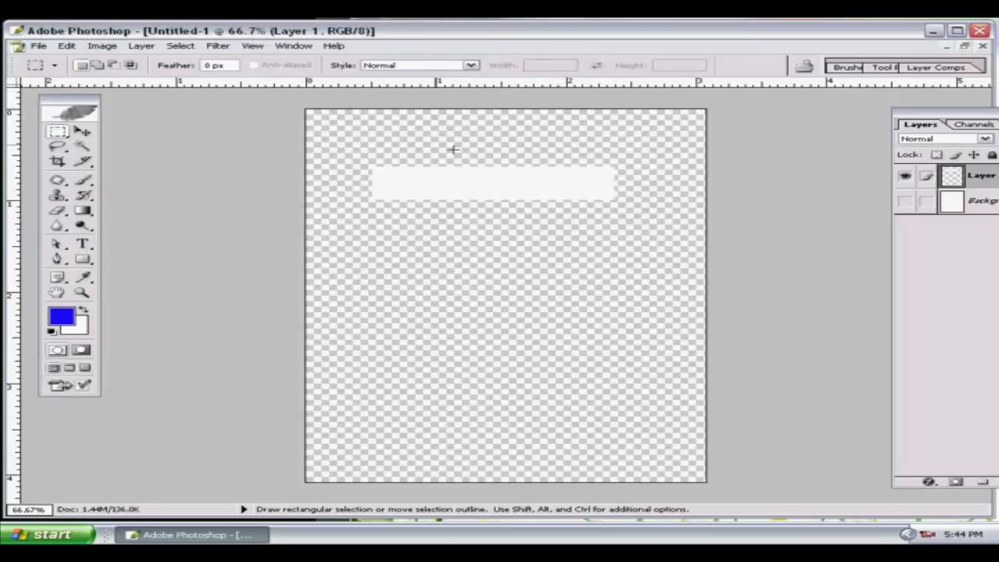
click(905, 206)
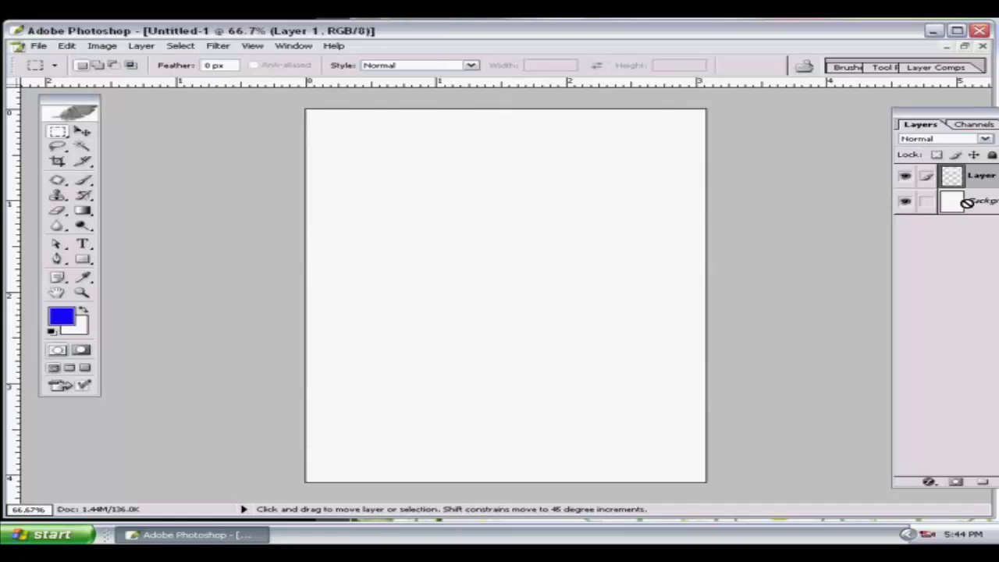
Fill the rectangle on Layer 1 with the blue foreground color and deselect it
drag(948, 123, 873, 130)
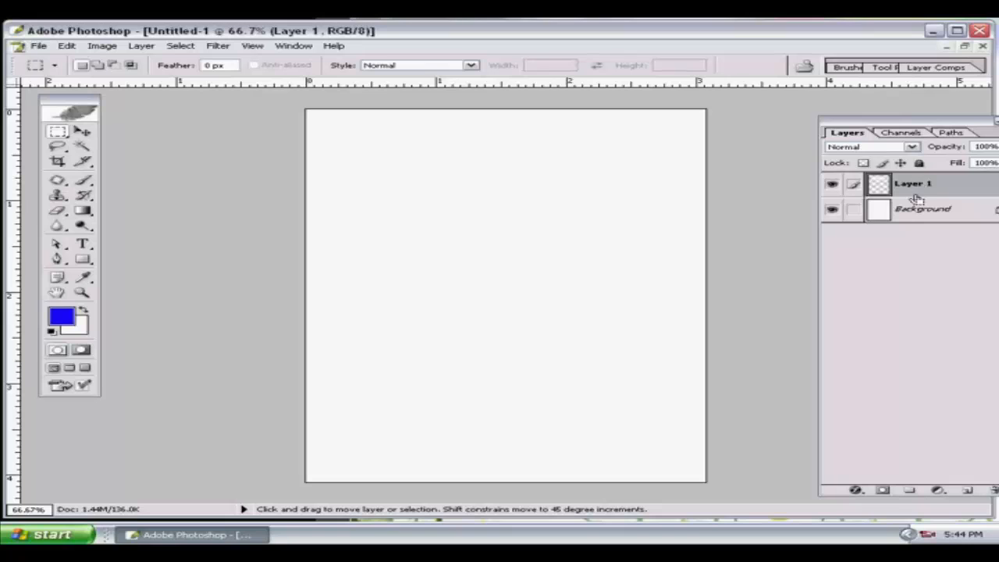
ctrl+click(912, 186)
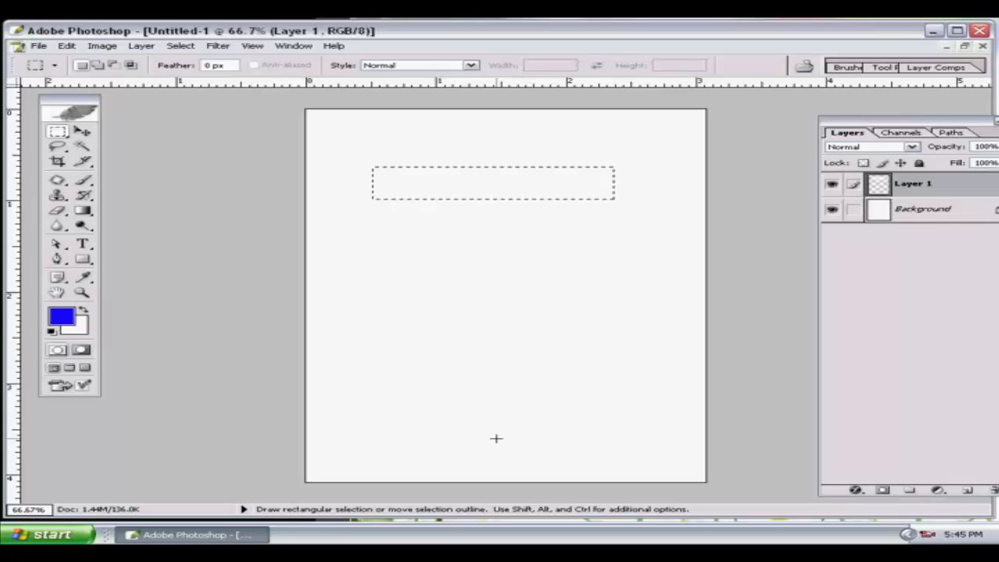
key(alt+BackSpace)
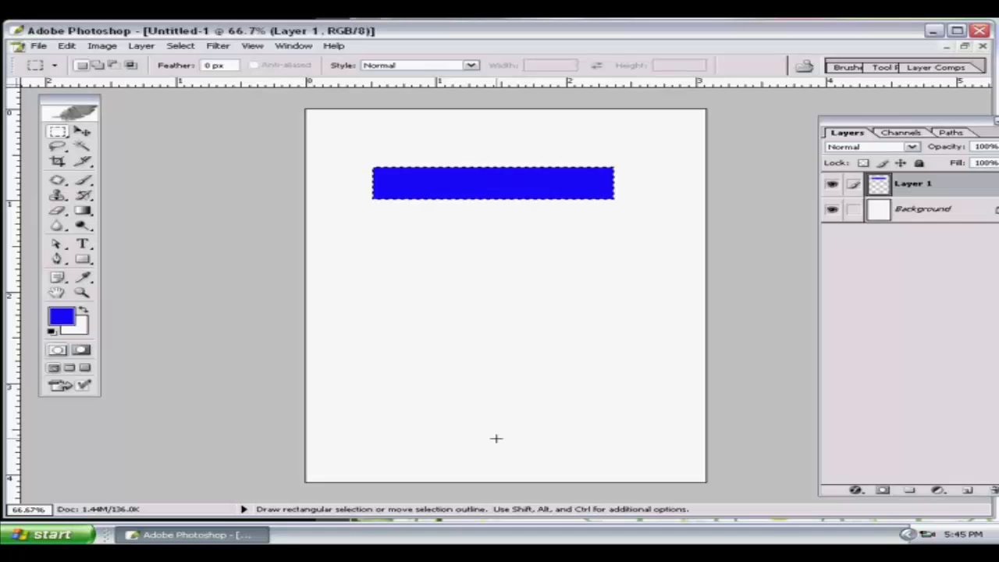
click(83, 131)
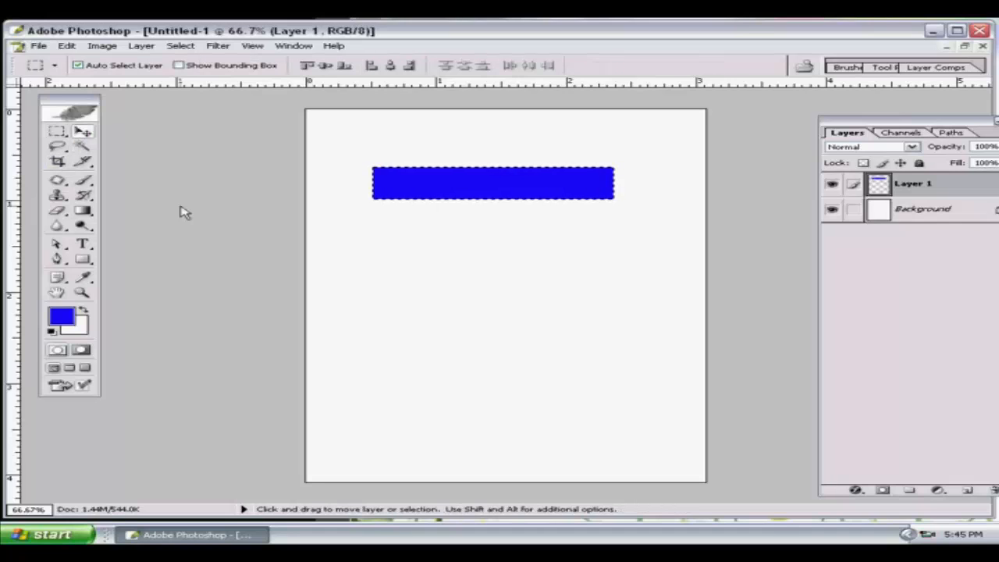
key(ctrl+d)
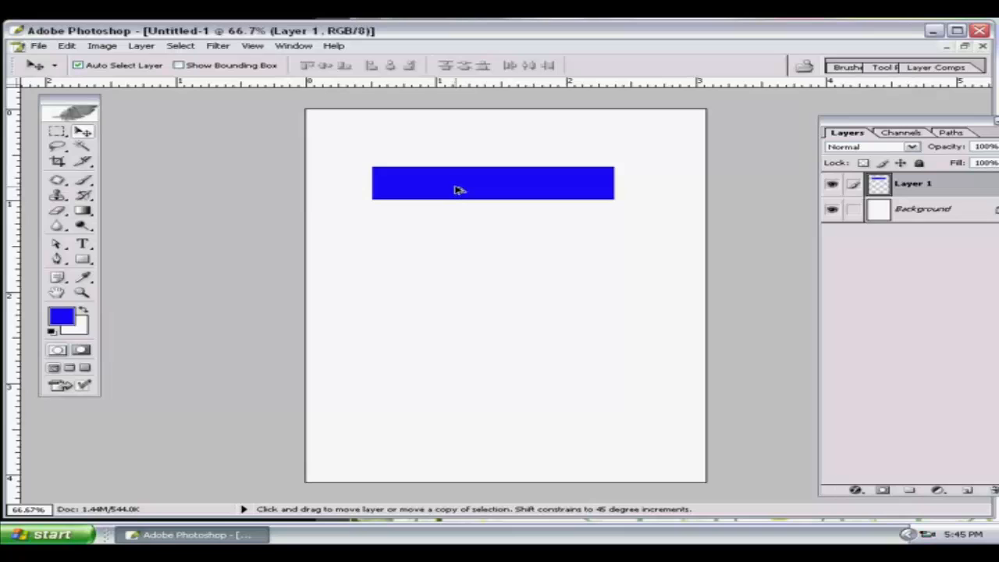
Duplicate the blue bar just below and to the left of the original, and fill the copy with red F90D23
drag(459, 201, 412, 252)
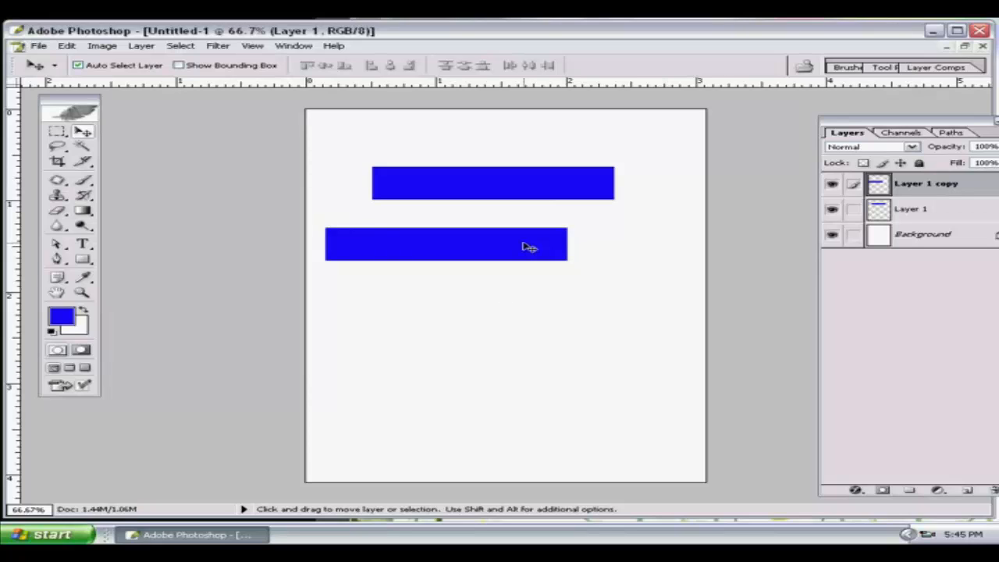
ctrl+click(921, 188)
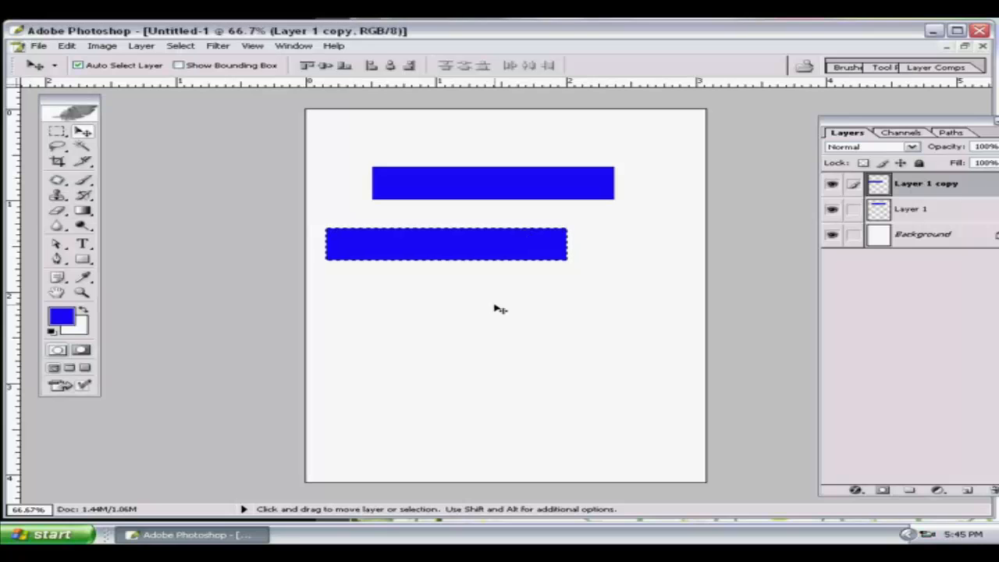
click(62, 316)
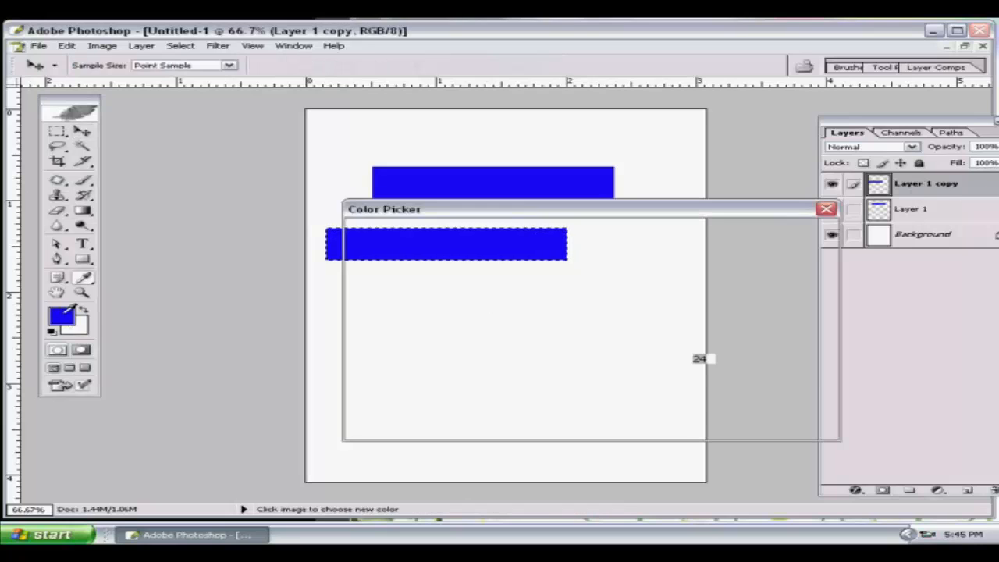
click(634, 248)
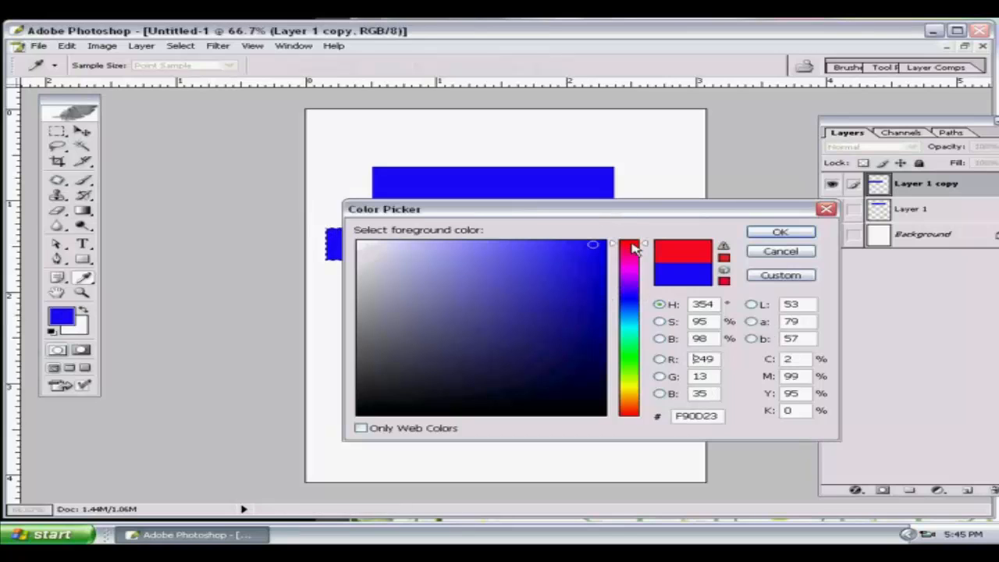
click(781, 232)
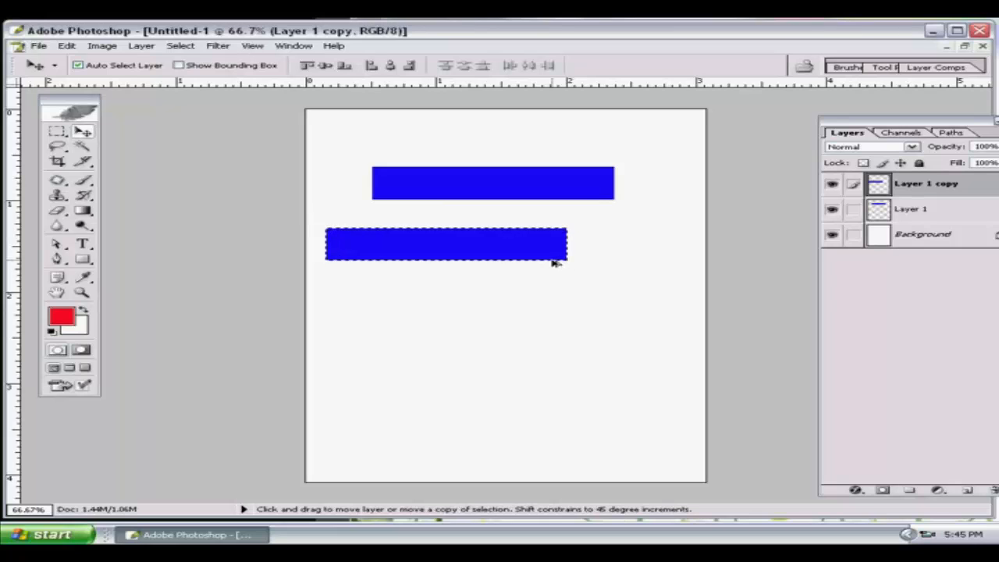
key(alt+BackSpace)
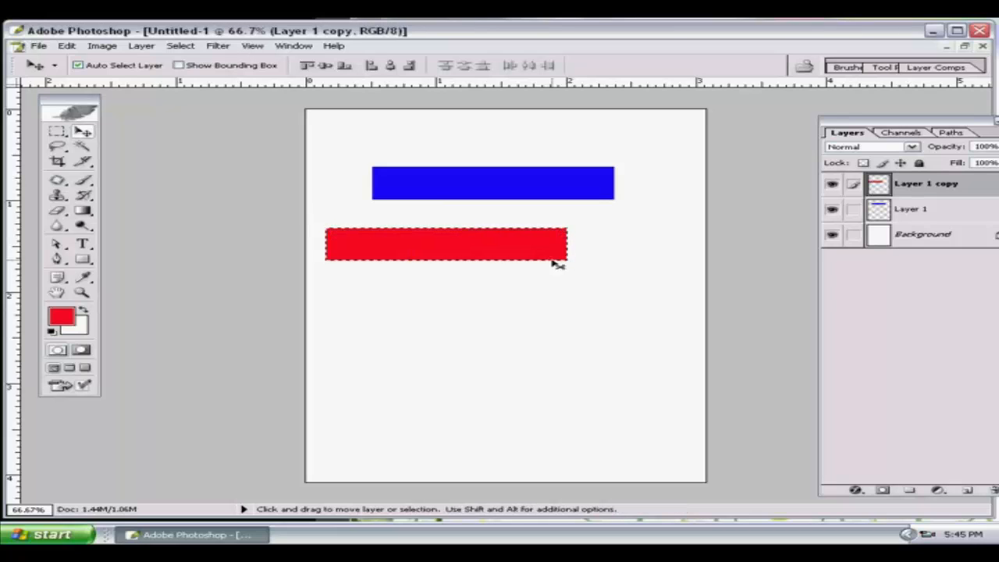
key(ctrl+d)
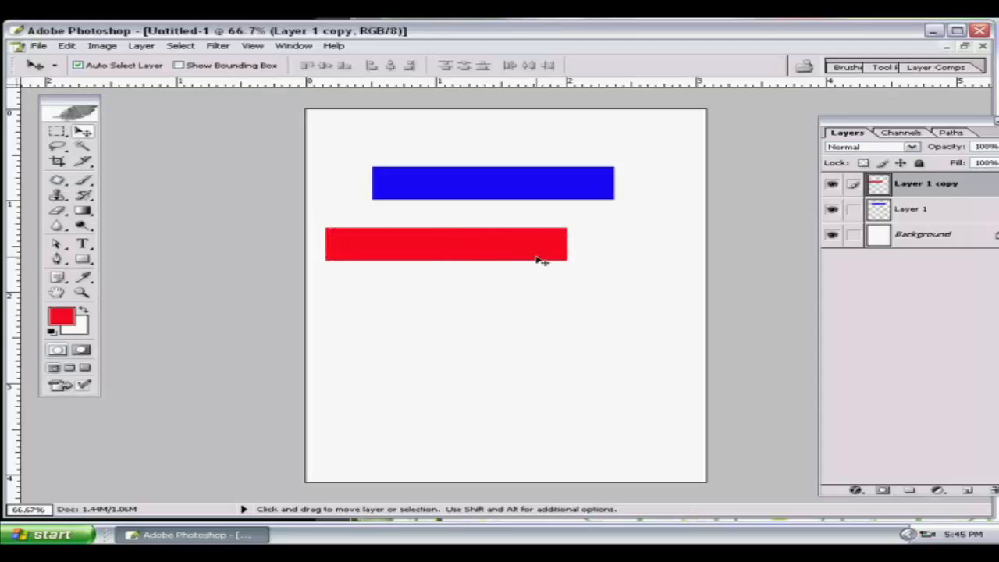
Duplicate the red bar into the lower part of the canvas and move both red bars by hand roughly underneath the blue bar
drag(539, 251, 645, 383)
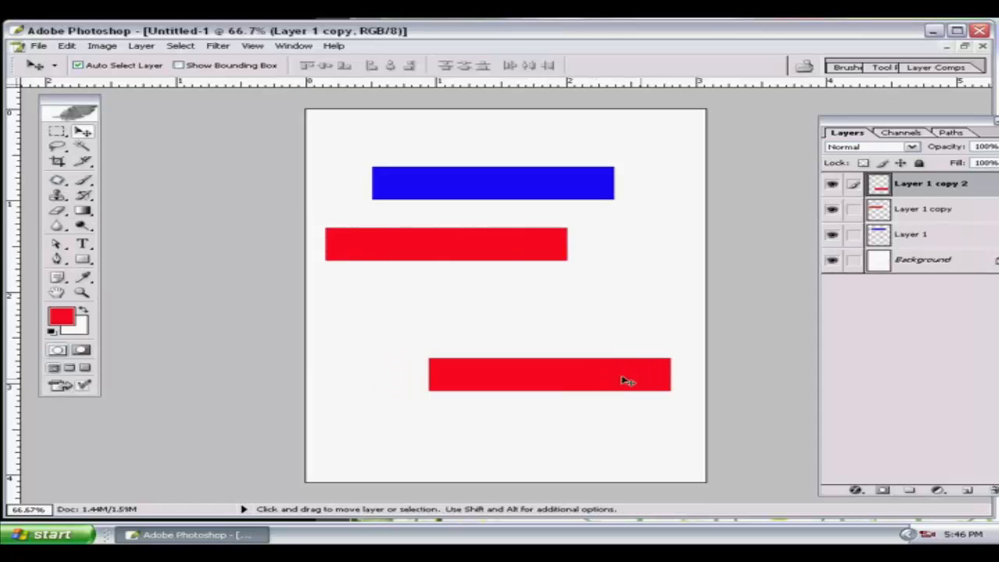
drag(515, 247, 562, 246)
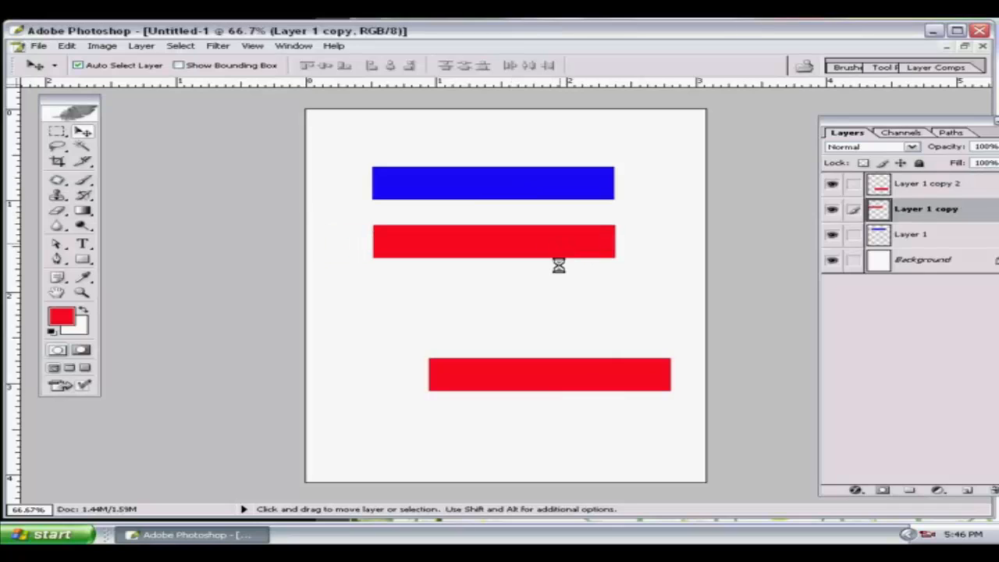
drag(603, 378, 560, 377)
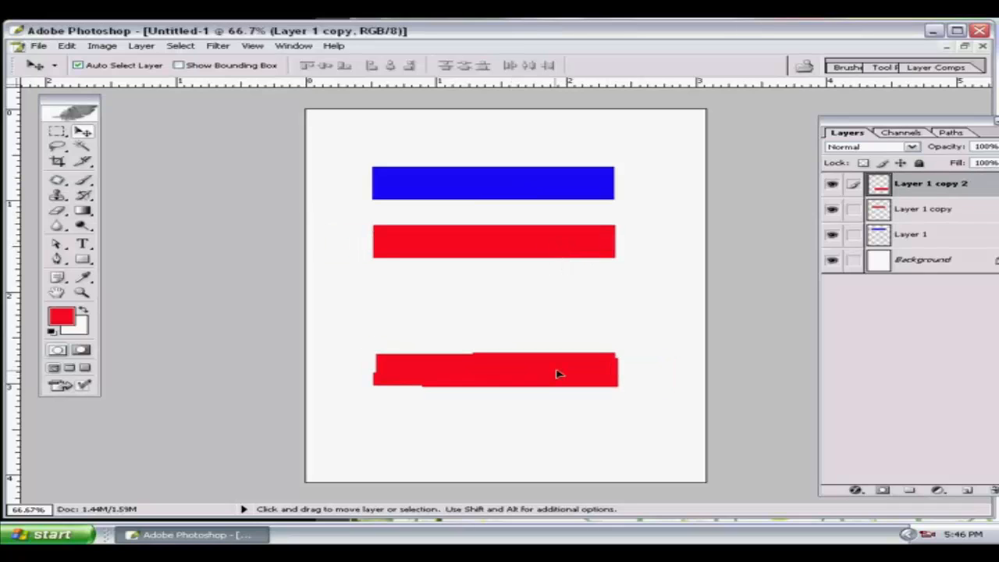
Place a vertical guide at the blue bar's right edge and shift the upper red bar to the left, away from the guide
drag(431, 277, 614, 286)
drag(14, 215, 4, 250)
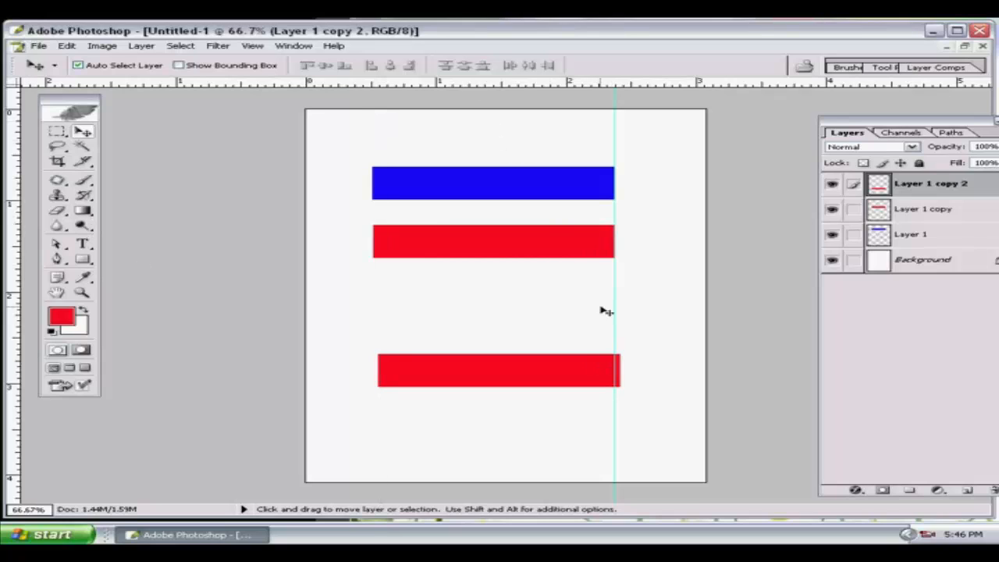
drag(489, 245, 448, 252)
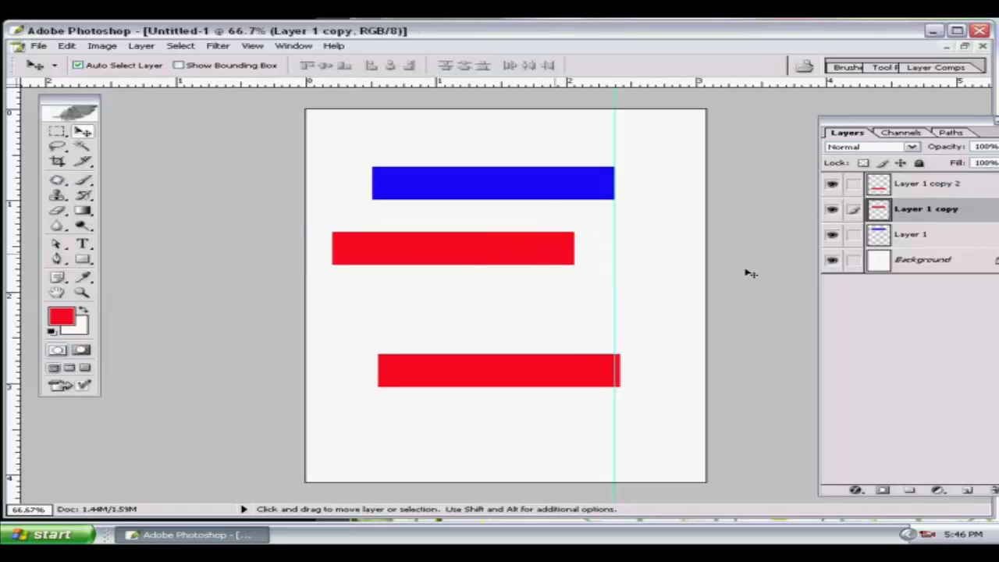
Link both red bar layers to the blue bar's layer and align their right edges with the blue bar
click(559, 190)
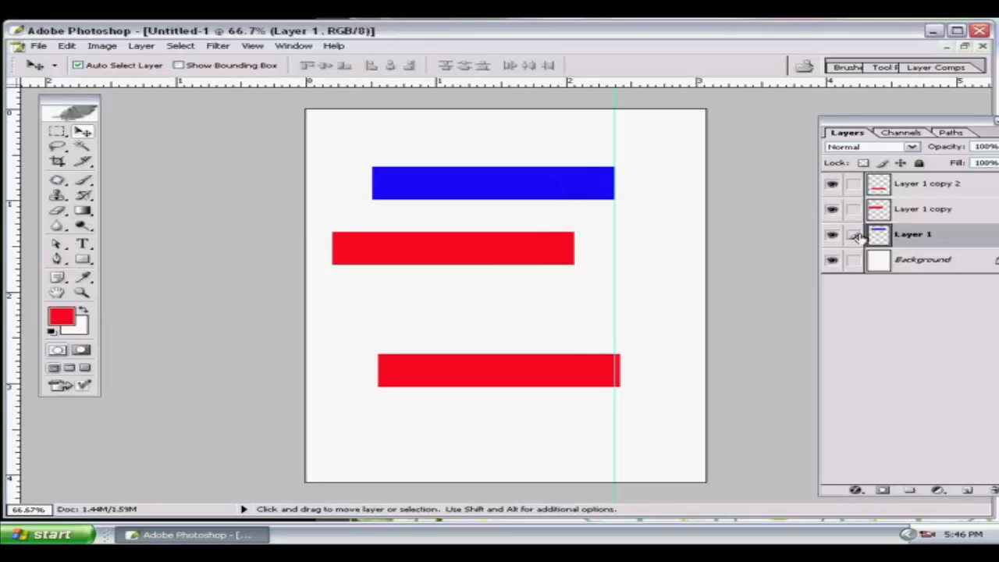
click(853, 209)
click(854, 184)
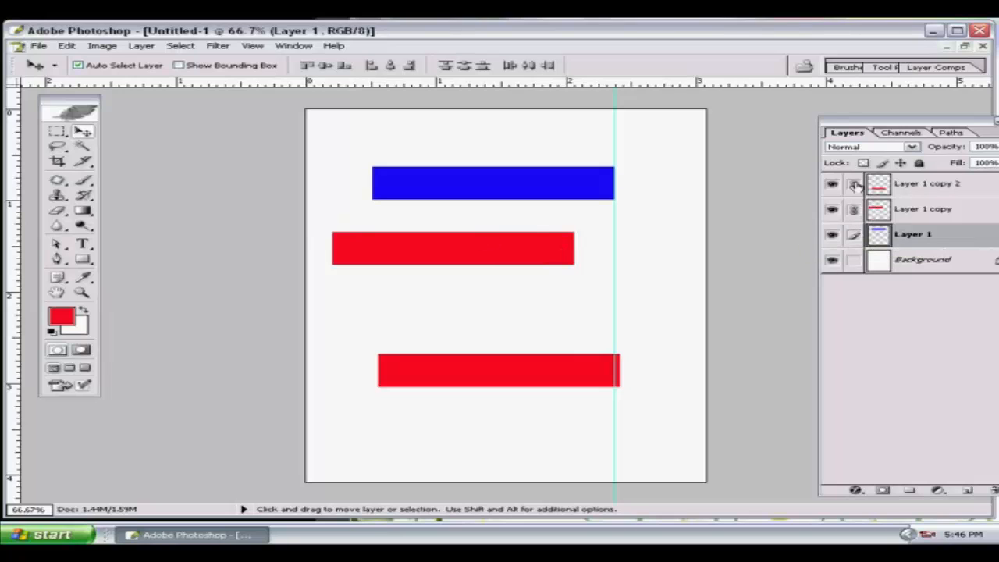
click(413, 66)
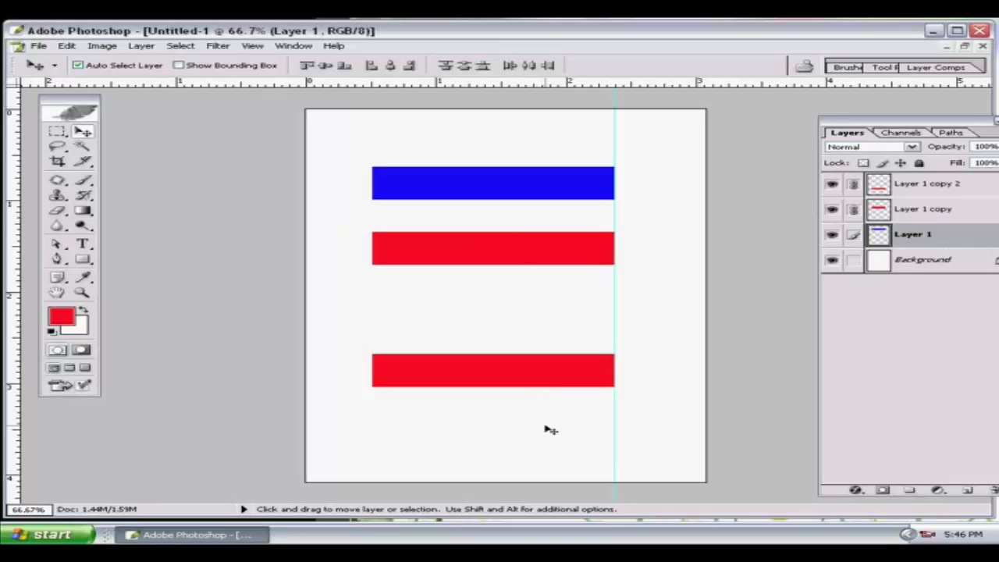
Unlink the red bars and move them out of alignment, the upper one to the right and the lower one to the canvas's left edge
click(855, 211)
drag(557, 252, 630, 250)
drag(511, 380, 445, 376)
click(925, 235)
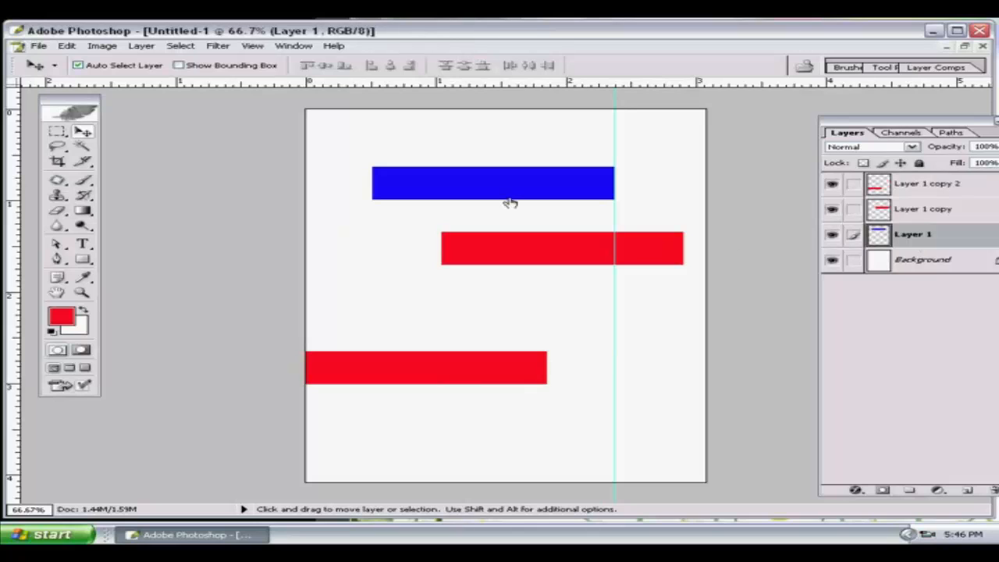
Fill the lowest red bar with yellow-green, deselect it, and move the bar slightly to the right
click(498, 369)
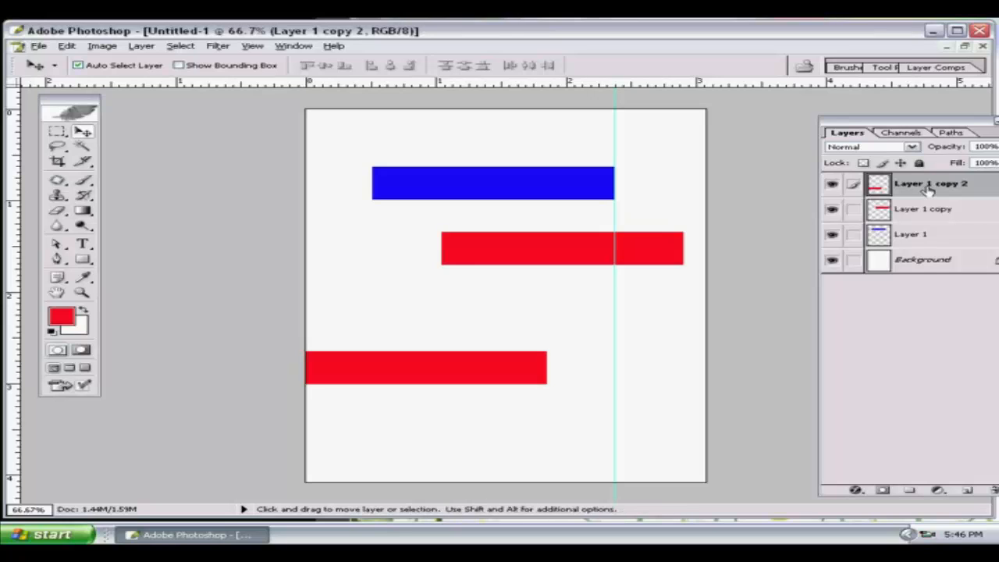
key(alt)
ctrl+click(933, 190)
click(55, 313)
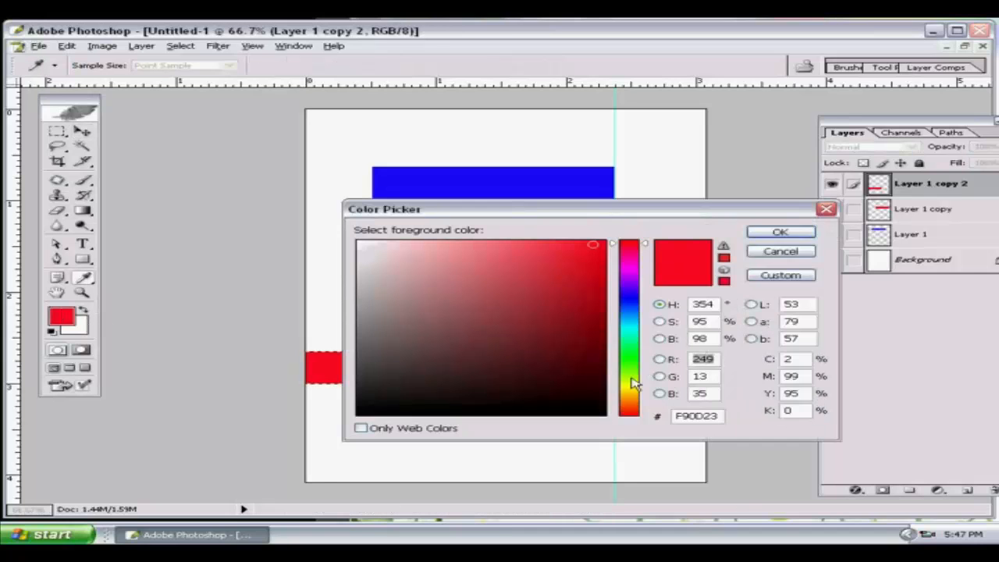
click(629, 381)
click(777, 232)
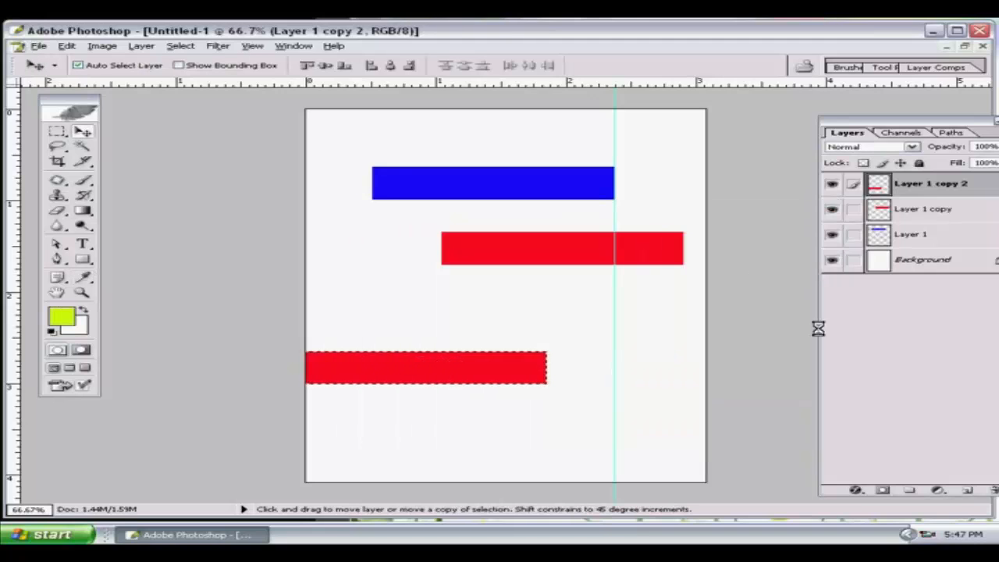
key(alt+BackSpace)
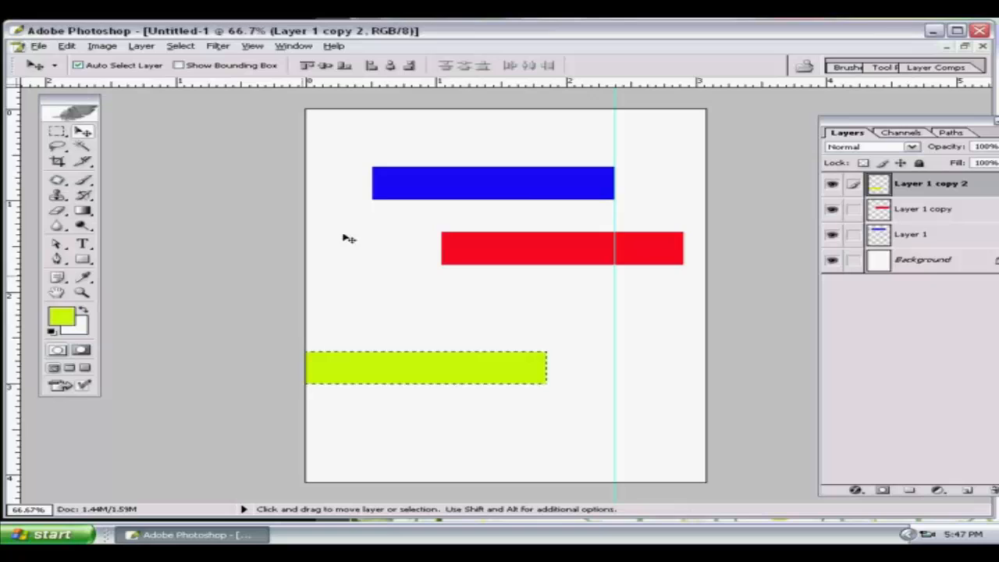
click(82, 133)
key(ctrl+d)
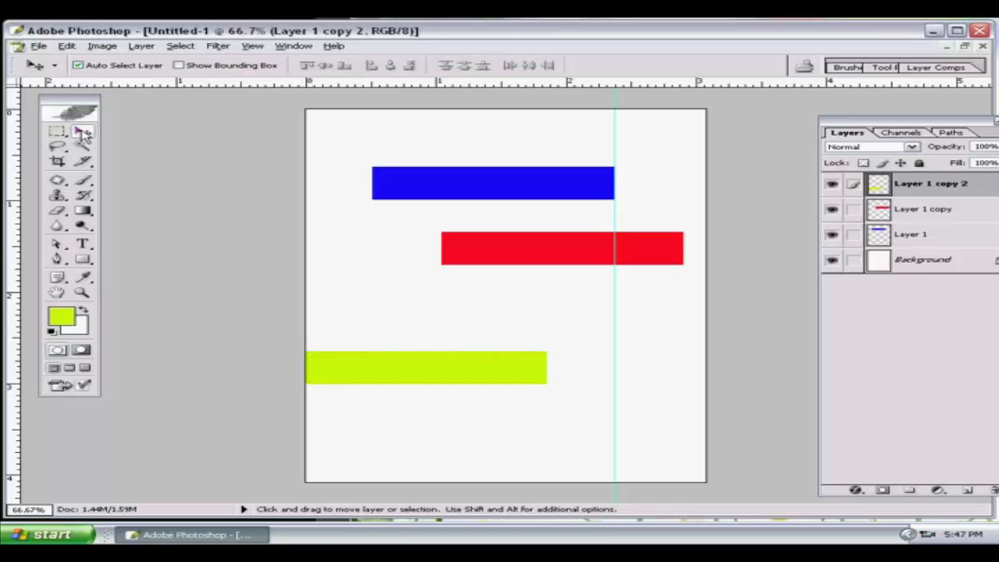
drag(414, 368, 449, 366)
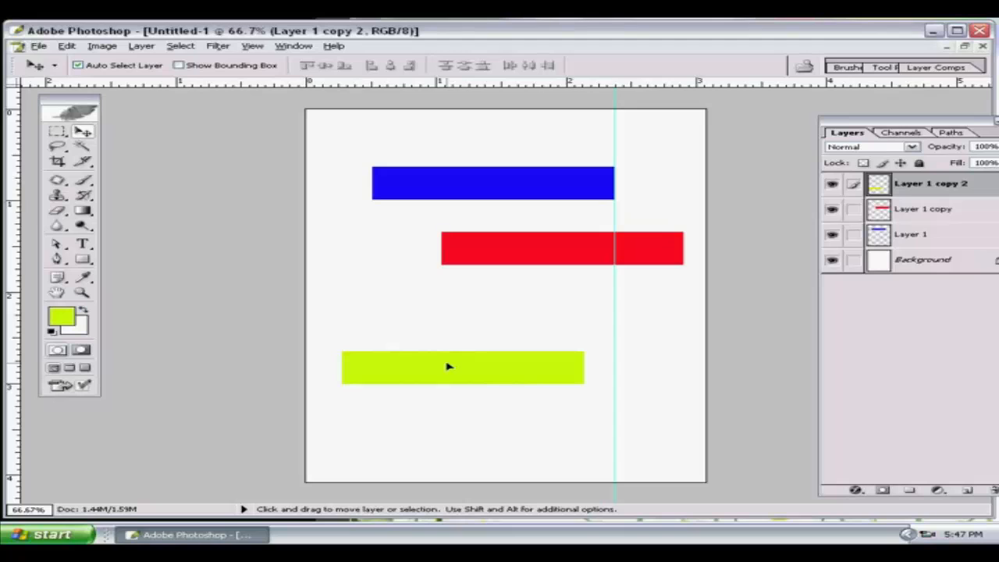
Link the red and yellow-green bars' layers to the blue bar's layer
click(539, 194)
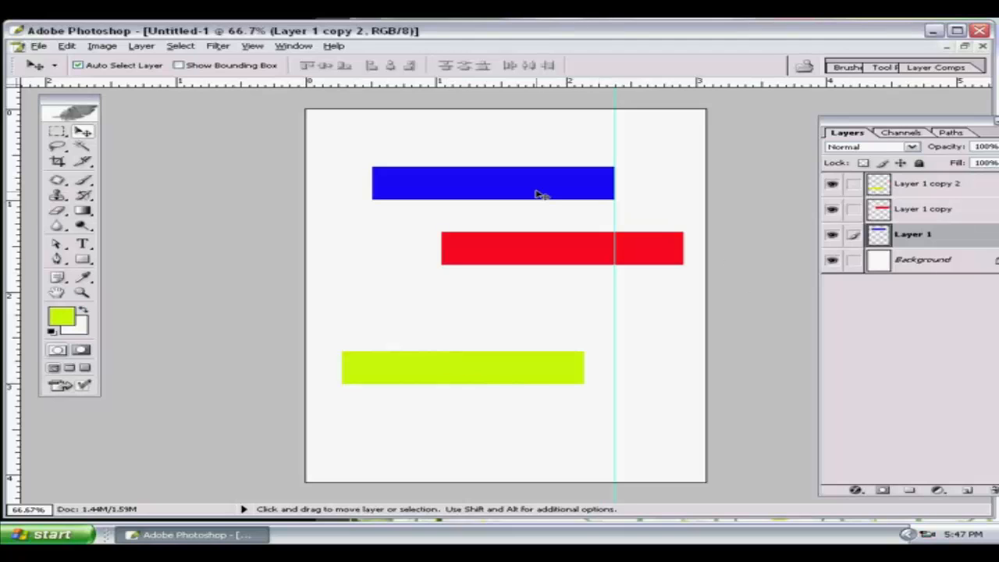
click(853, 208)
click(853, 184)
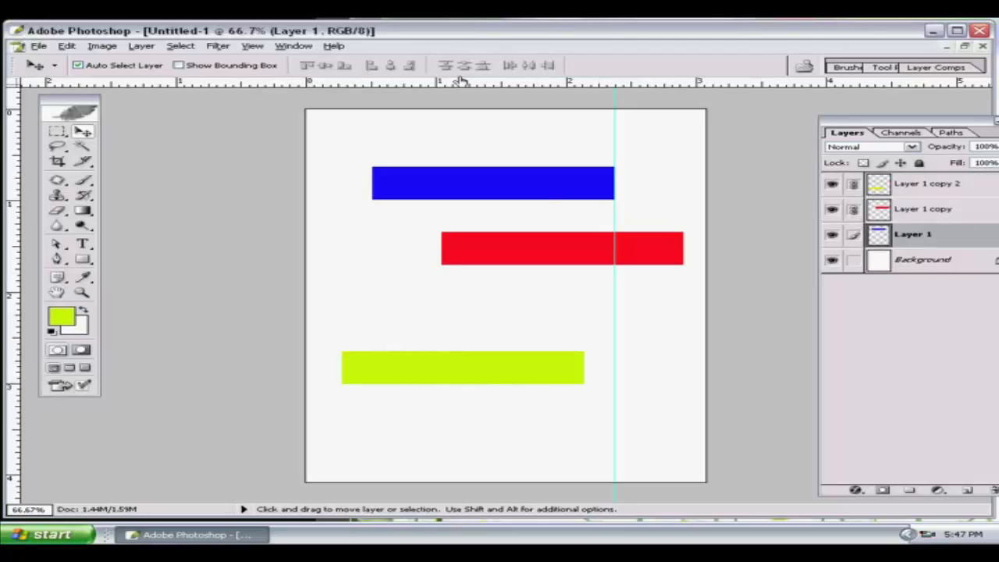
Try aligning the linked bars to the blue bar's top edge, undoing the alignment each time
click(307, 66)
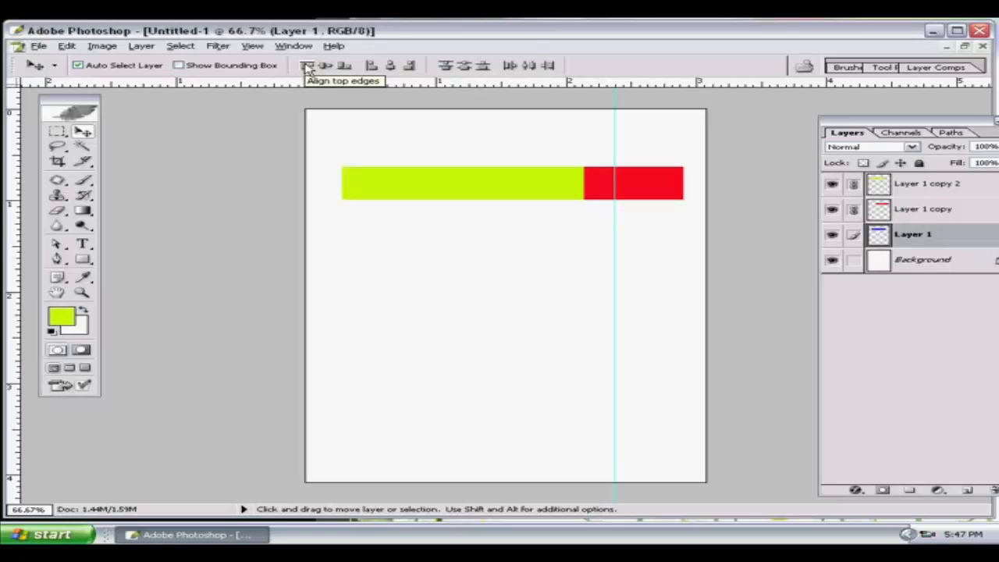
key(ctrl+z)
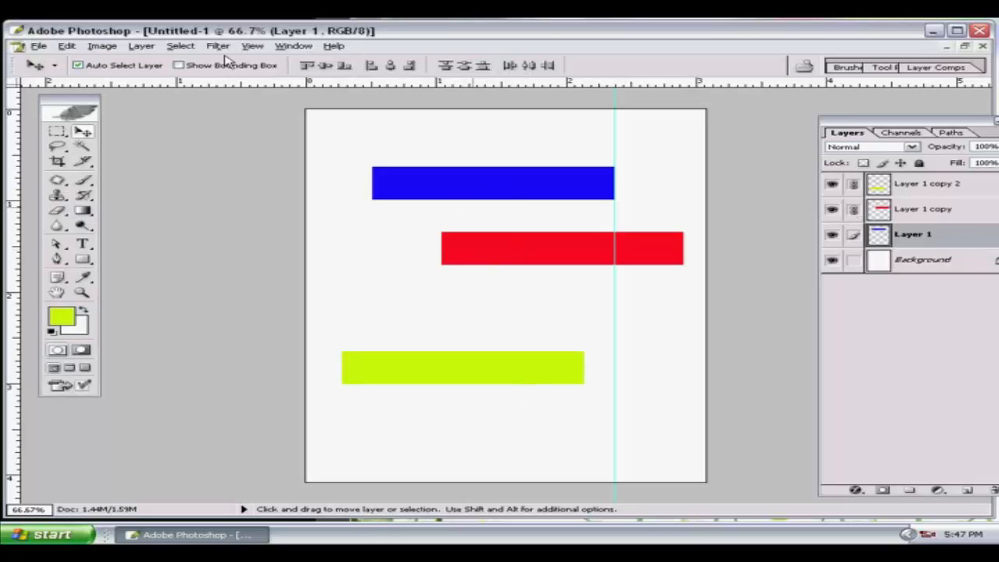
click(308, 66)
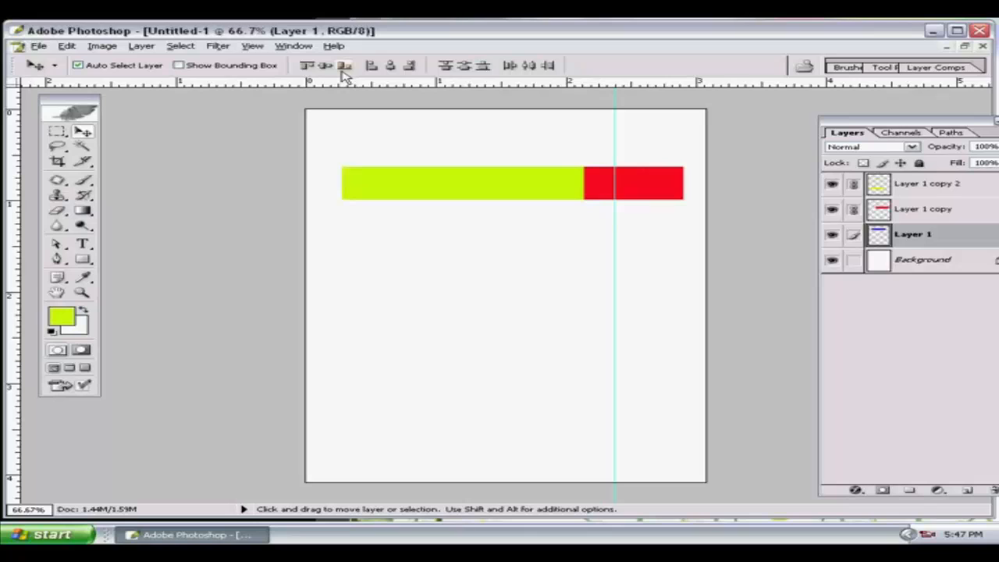
key(ctrl+z)
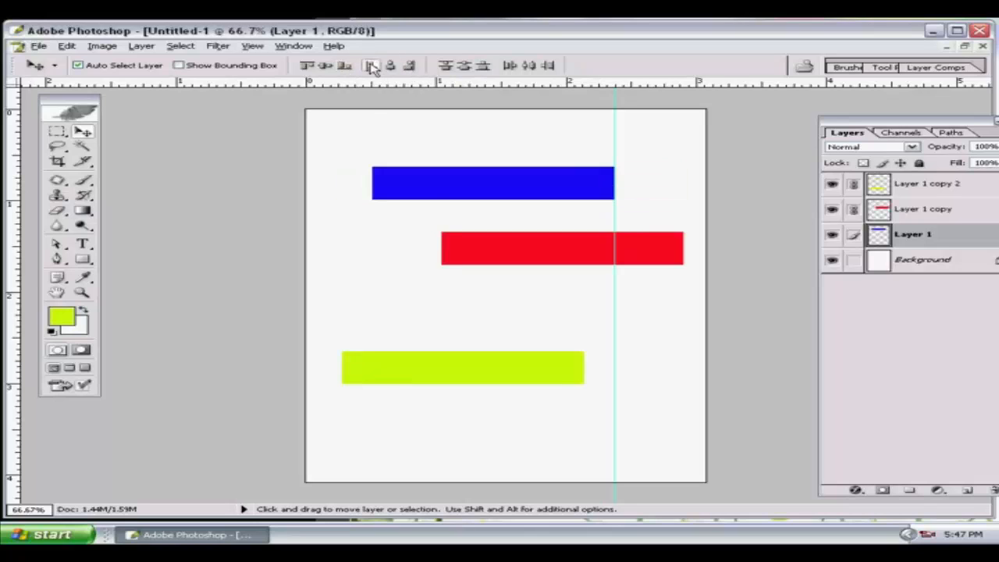
Align the left edges of the linked red and yellow-green bars with the blue bar
click(372, 66)
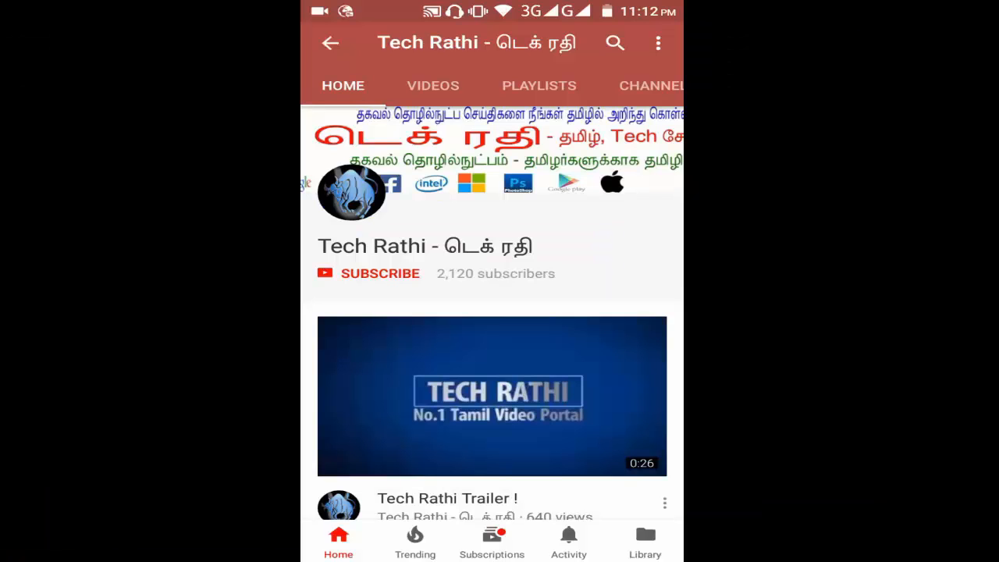
In the YouTube mobile app, subscribe to the Tech Rathi channel and turn on all of its notifications
click(381, 274)
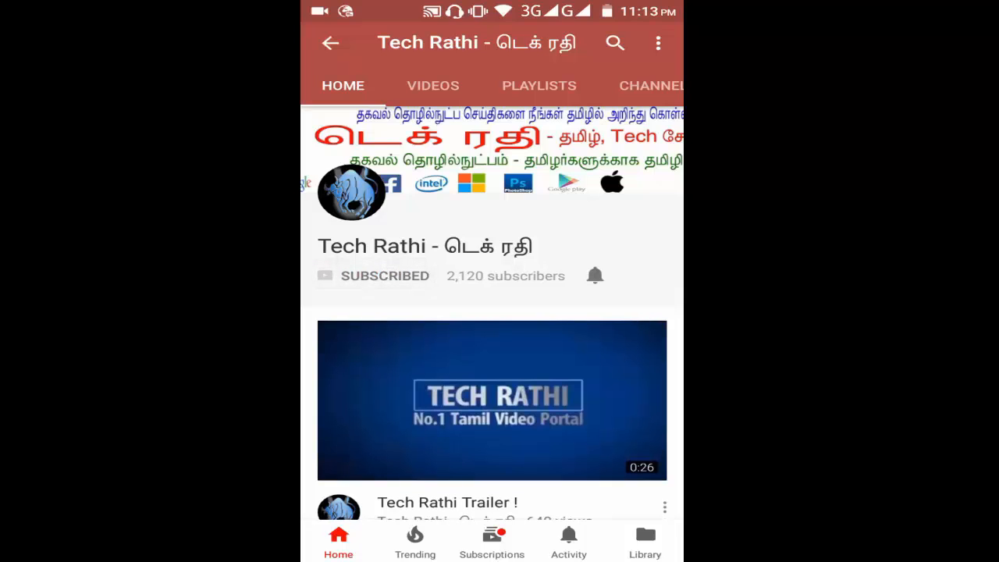
click(595, 274)
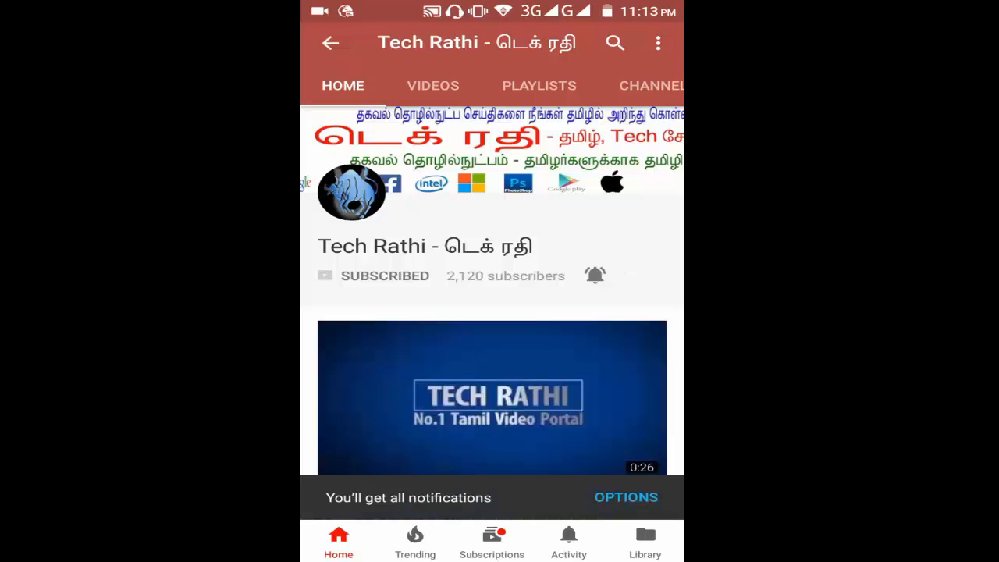